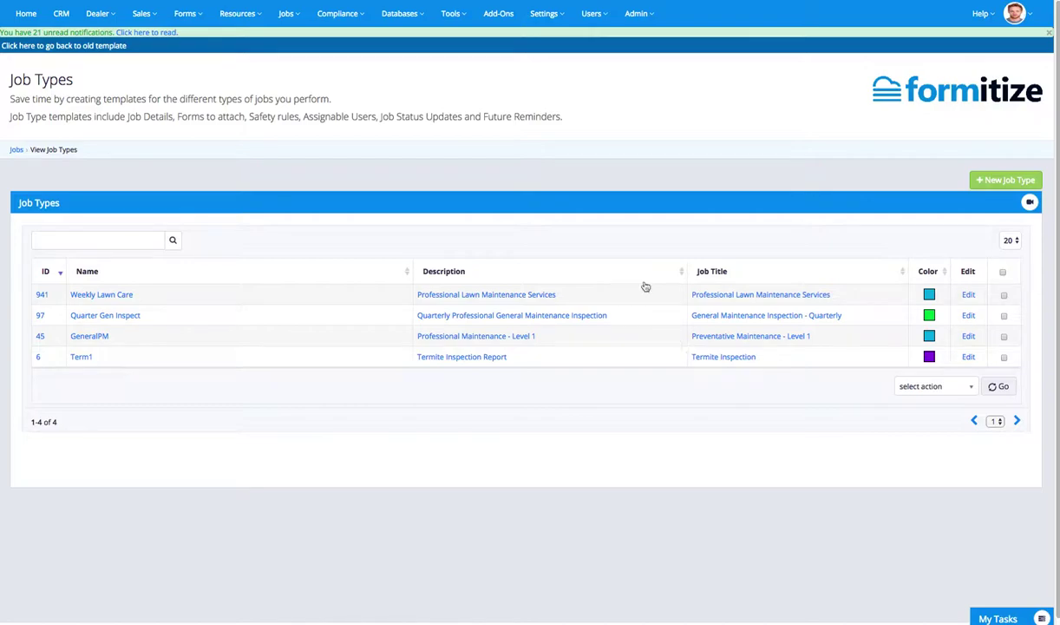
Open the Quarter Gen Inspect job type and review its job details, including duration, priority, job forms and safety forms
click(290, 14)
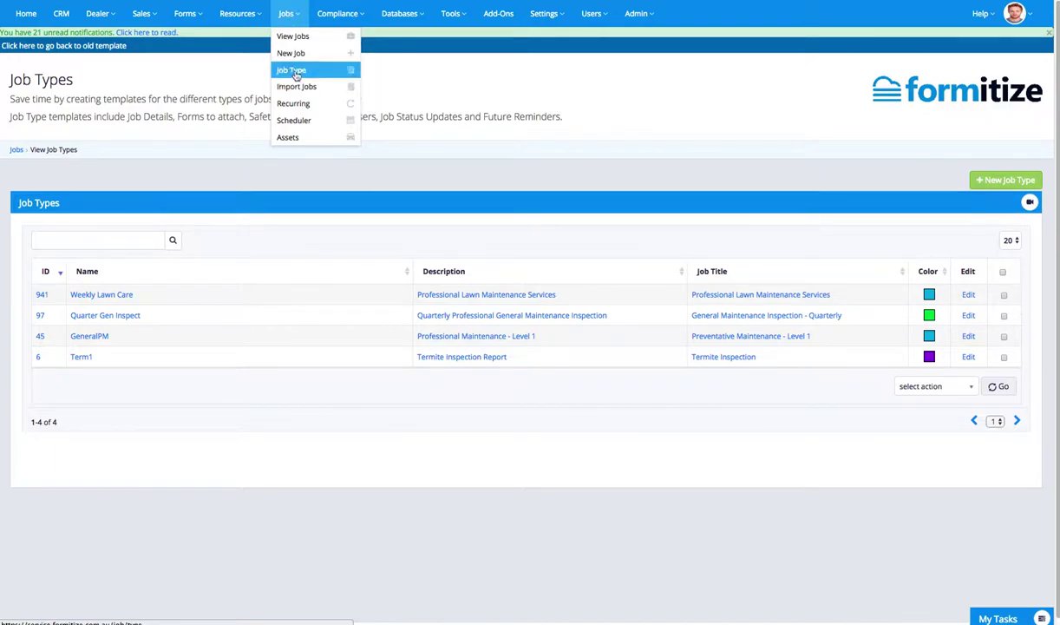
click(534, 87)
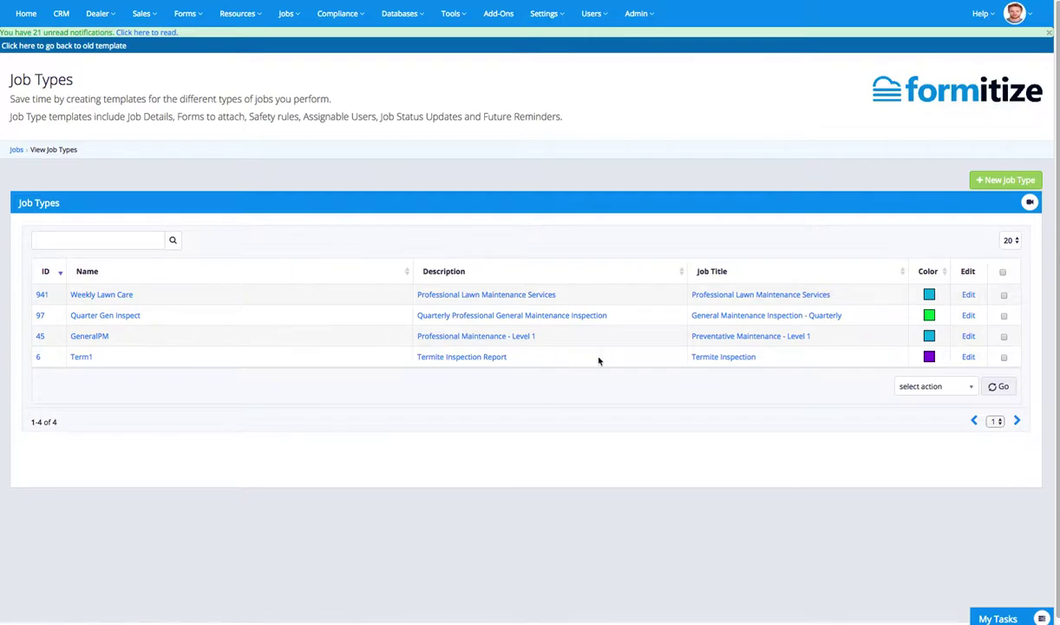
click(126, 319)
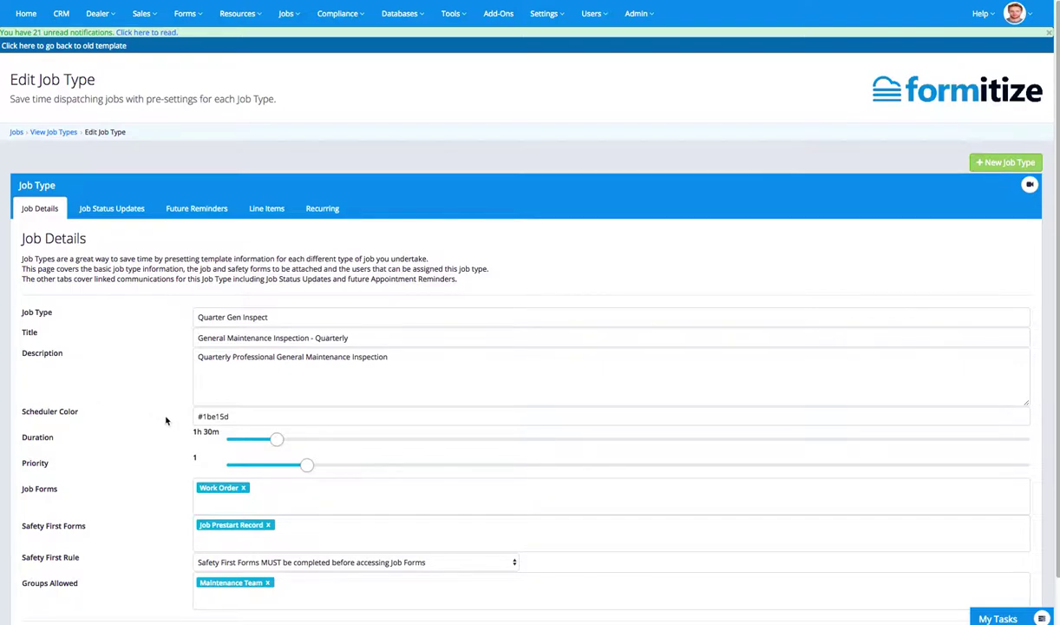
mouse_move(166, 437)
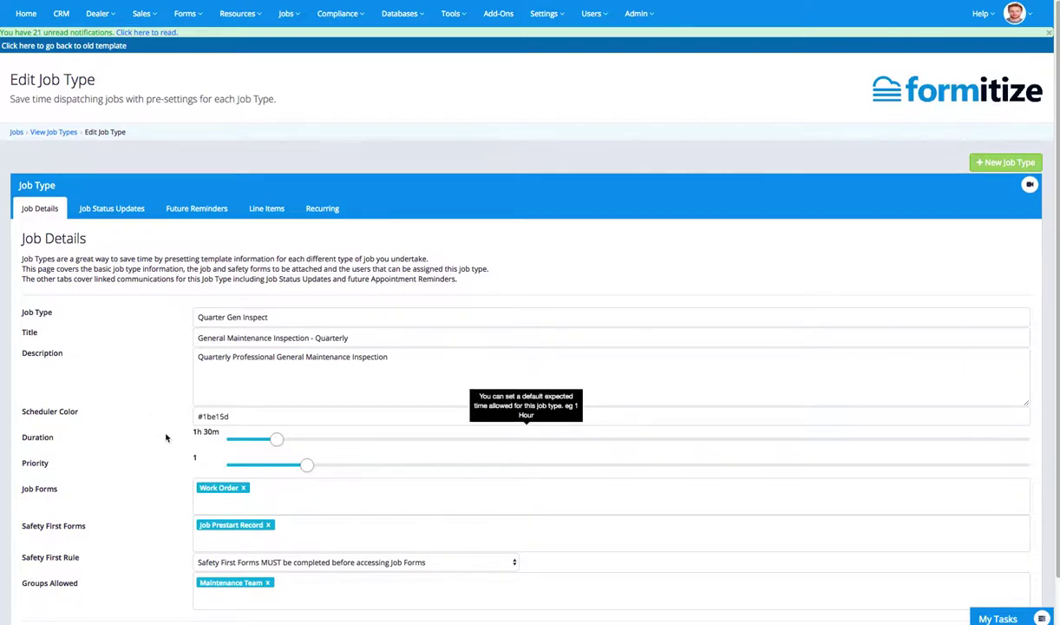
mouse_move(163, 463)
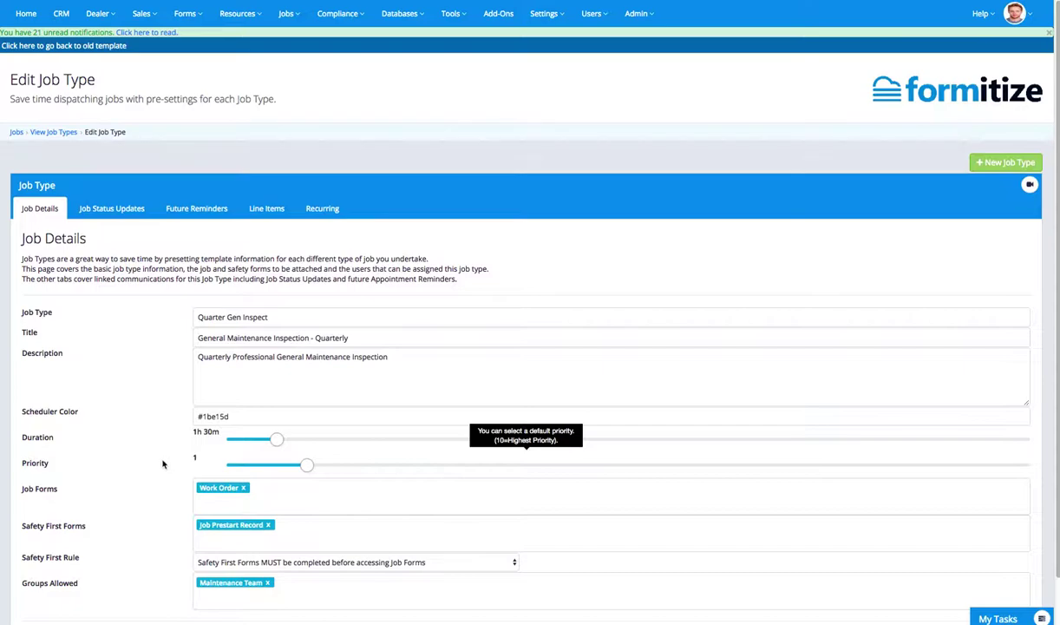
mouse_move(153, 495)
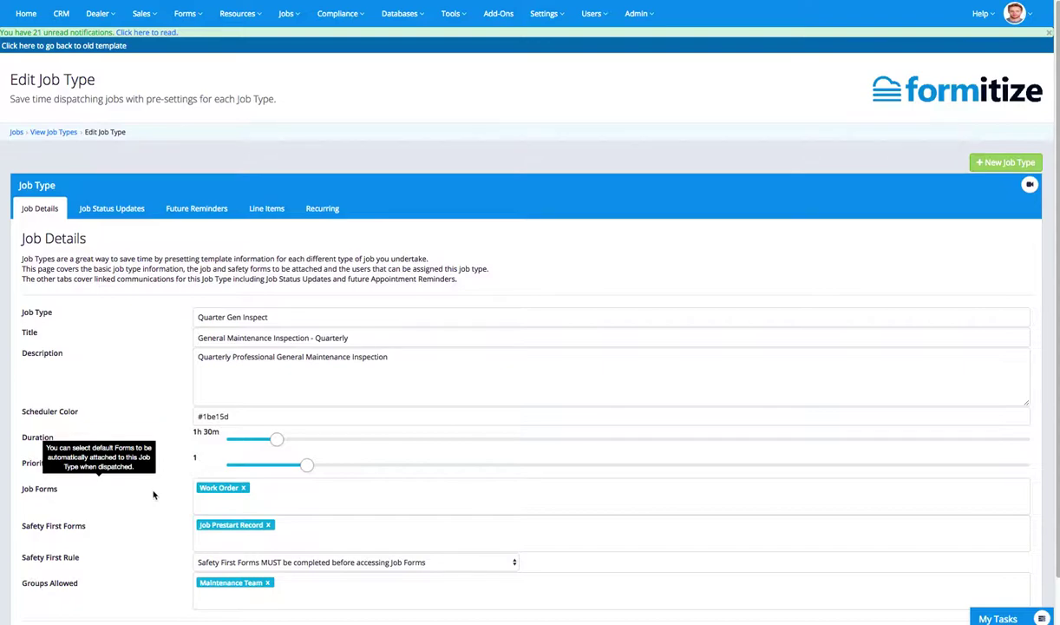
mouse_move(157, 526)
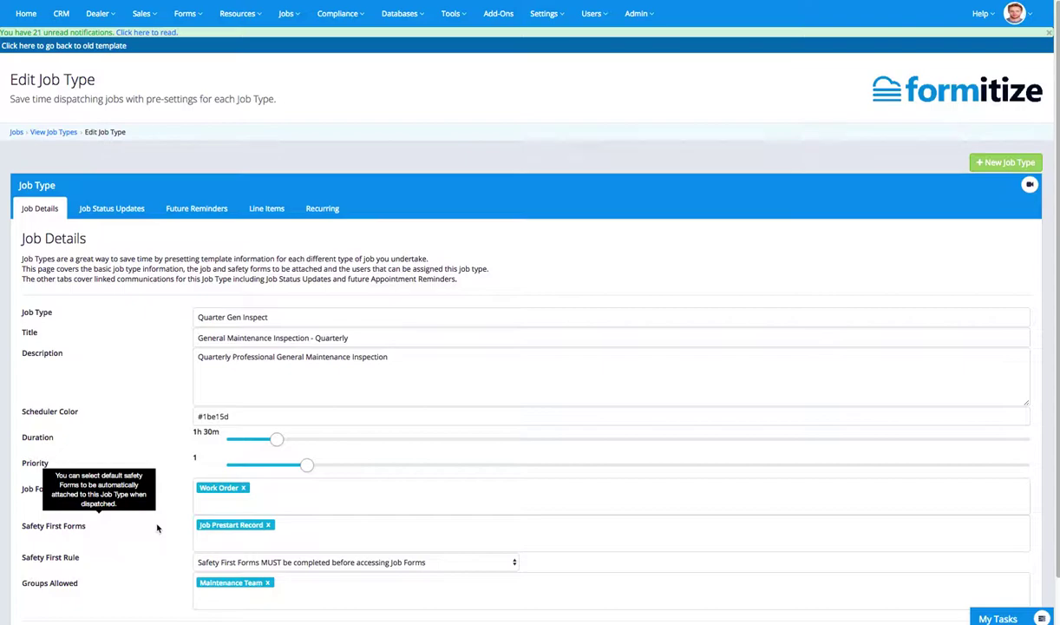
mouse_move(160, 599)
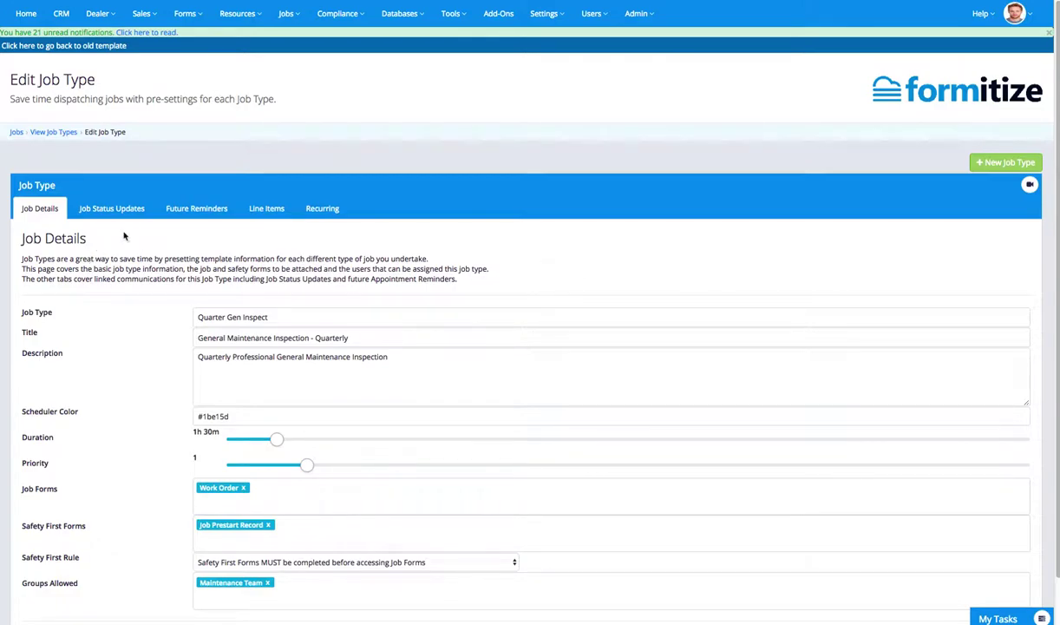
Add three extra automated communications to the job status updates of the Quarter Gen Inspect job type
click(111, 207)
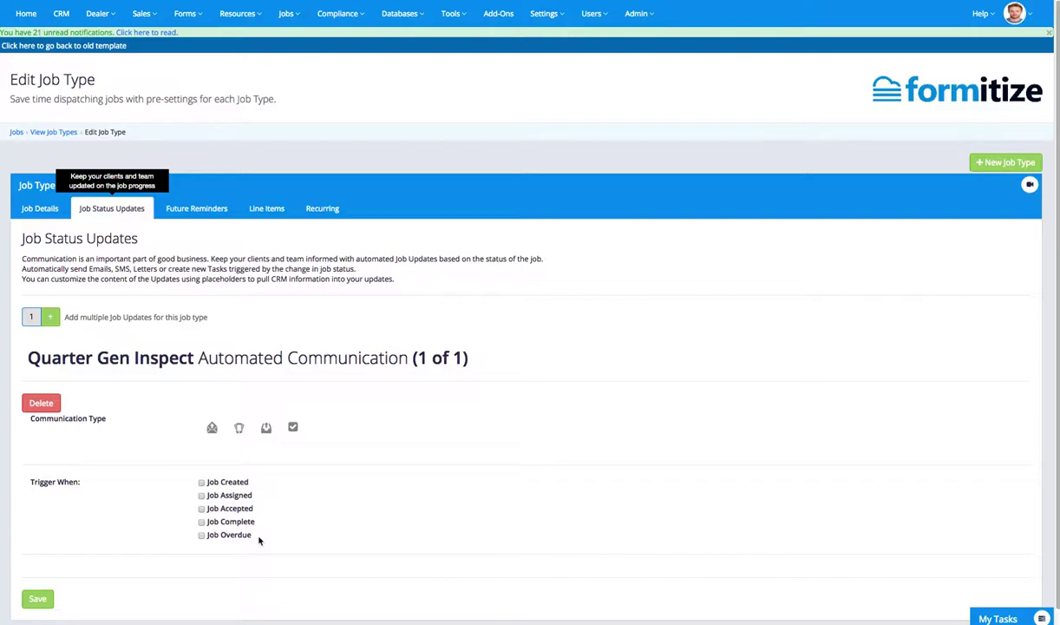
click(50, 317)
click(67, 318)
click(88, 317)
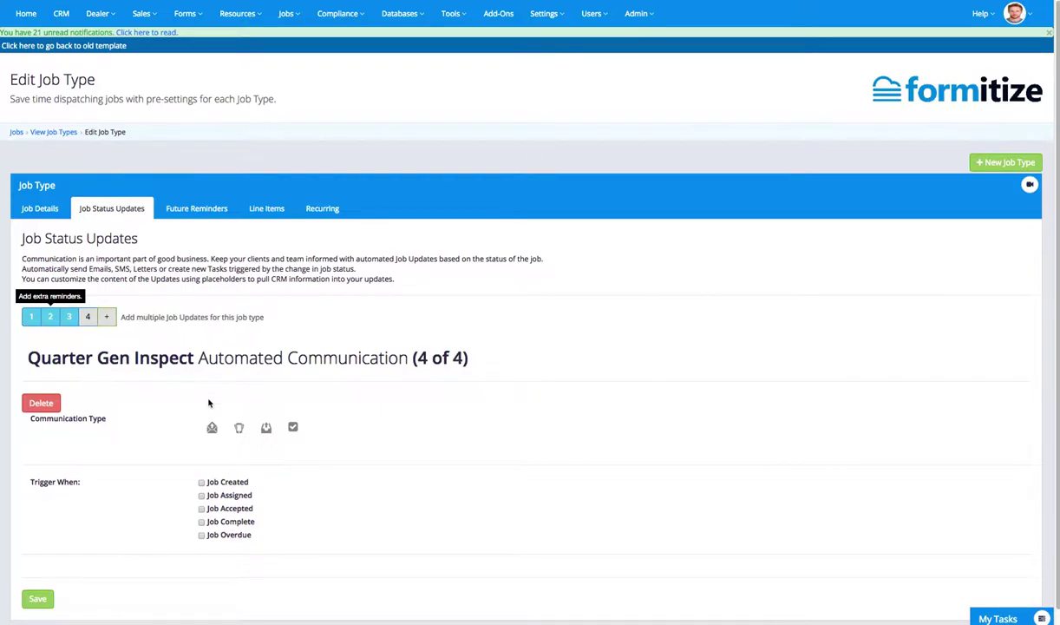
Examine the time unit and due-date timing options for the job type's future reminders
click(203, 209)
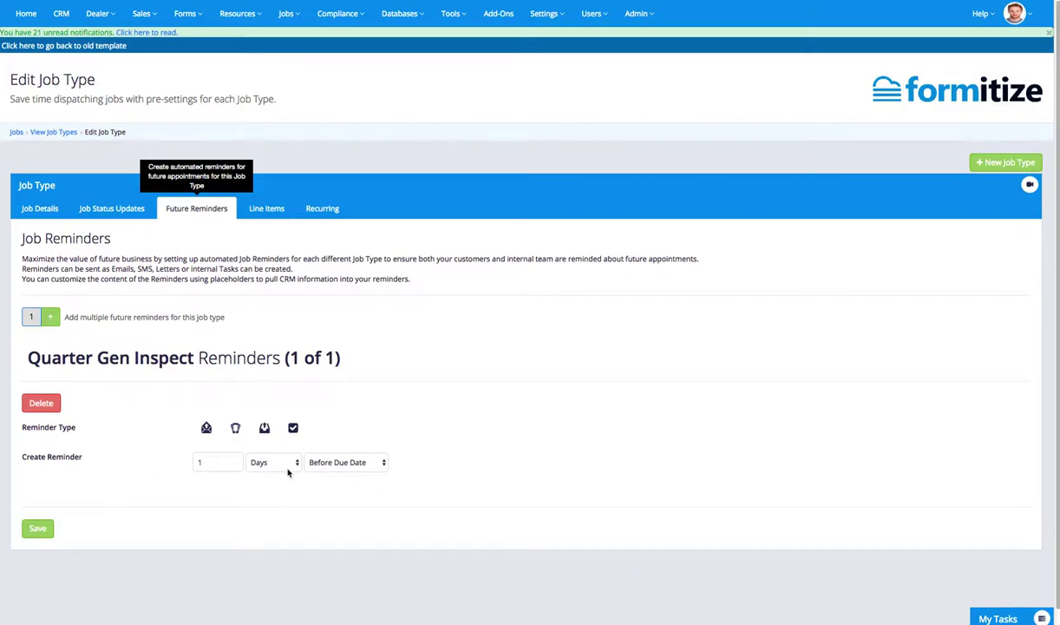
click(289, 470)
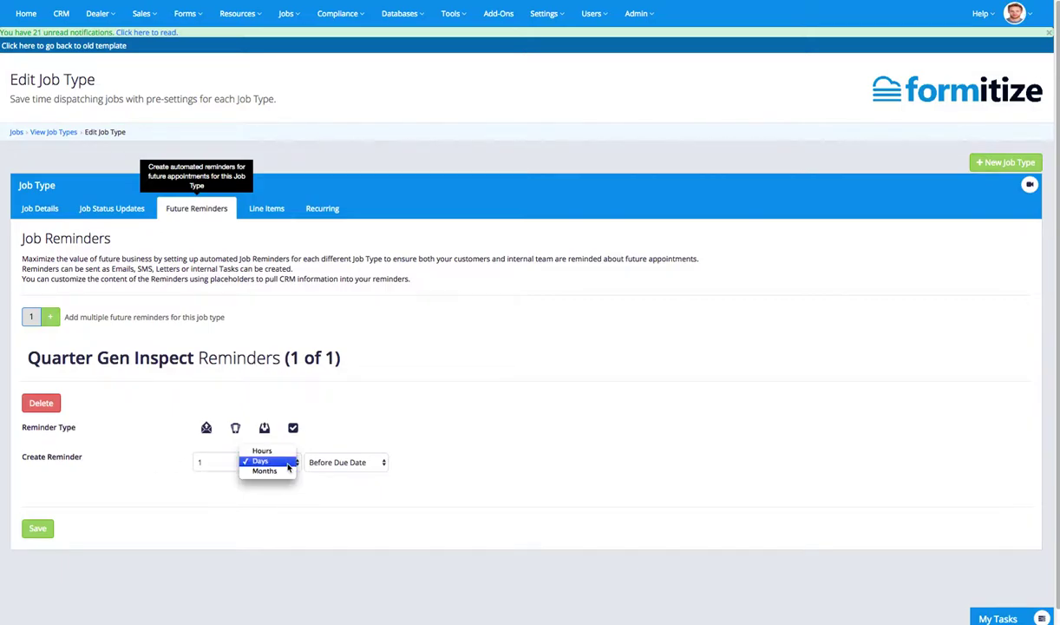
click(351, 465)
click(352, 468)
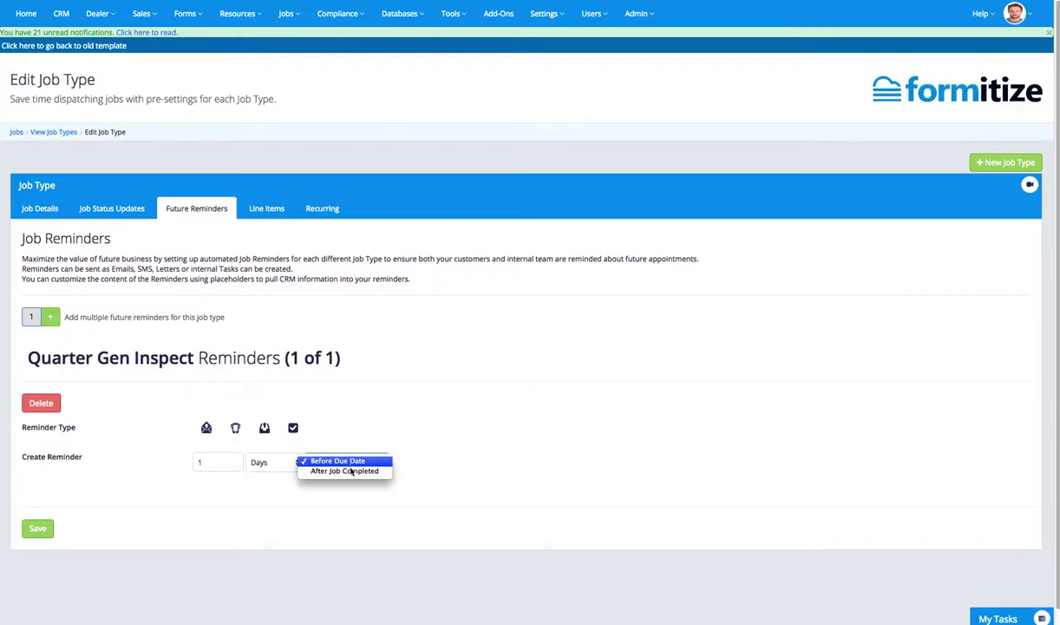
click(513, 369)
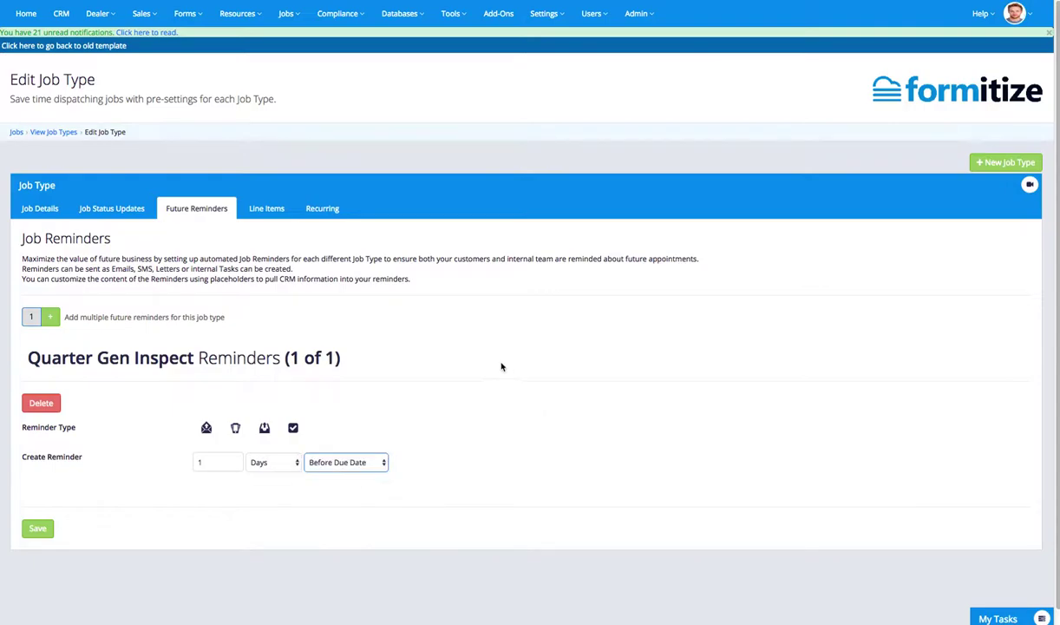
Review the line items and recurring settings of the Quarter Gen Inspect job type
click(277, 212)
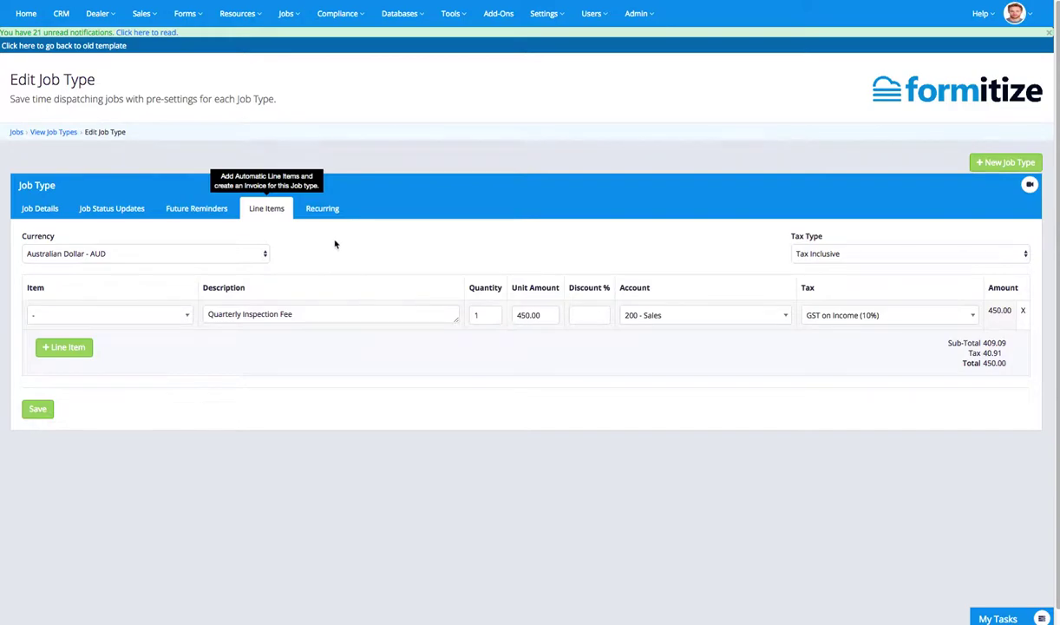
click(325, 210)
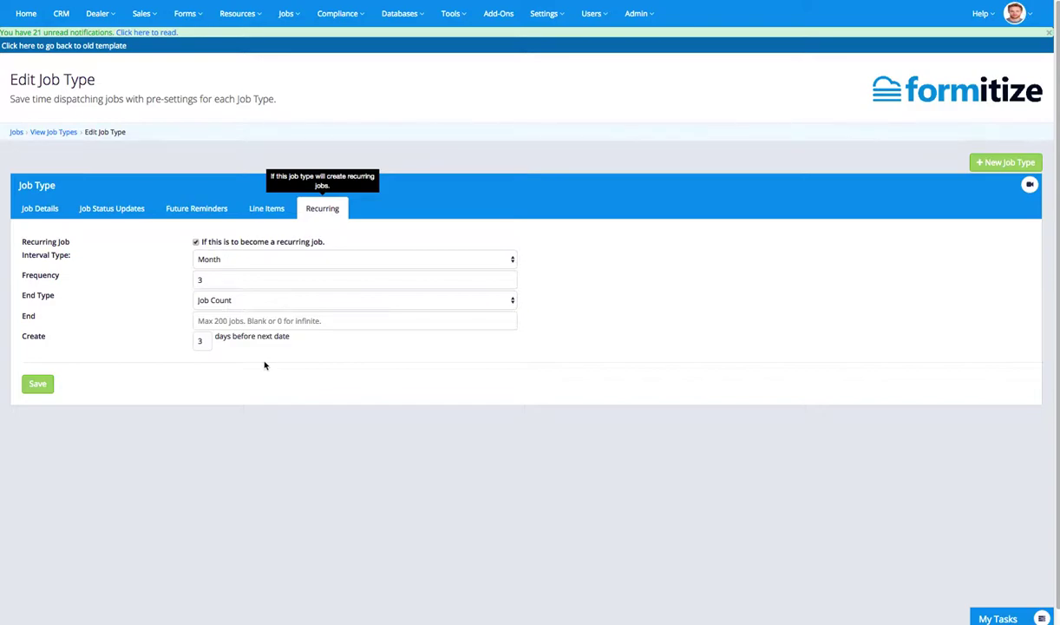
Start a new job billed to ABC Transport Pty Ltd with the job type Quarter Gen Inspect
click(291, 16)
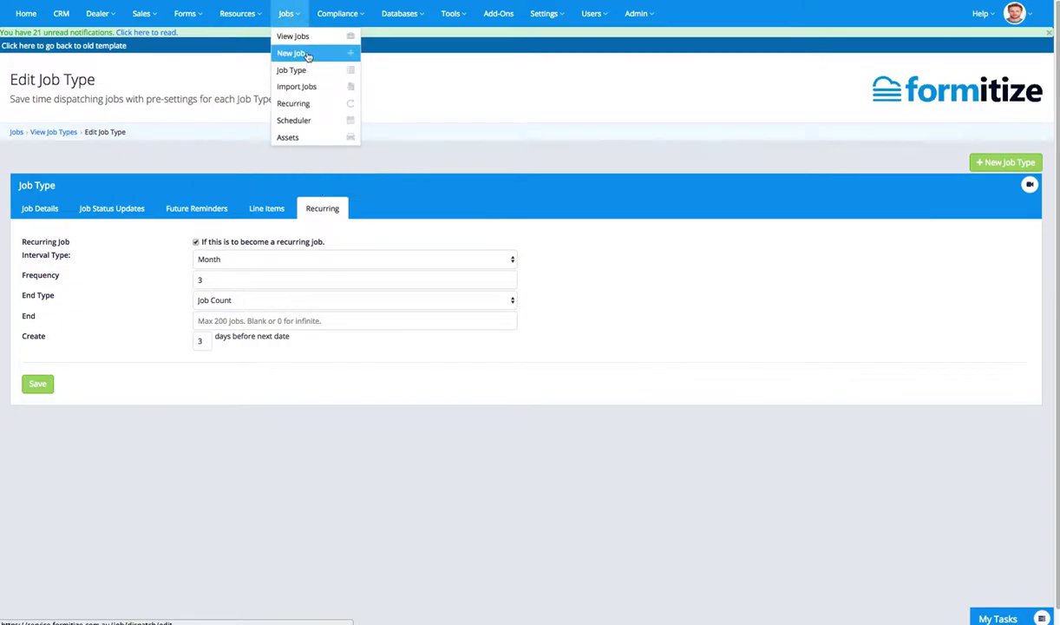
click(307, 54)
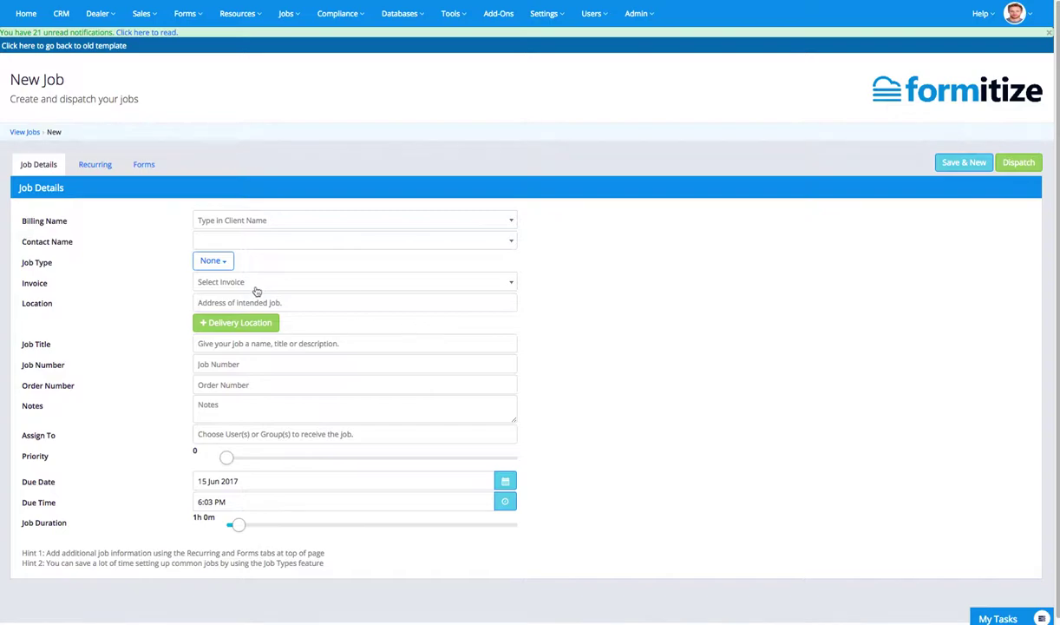
click(227, 222)
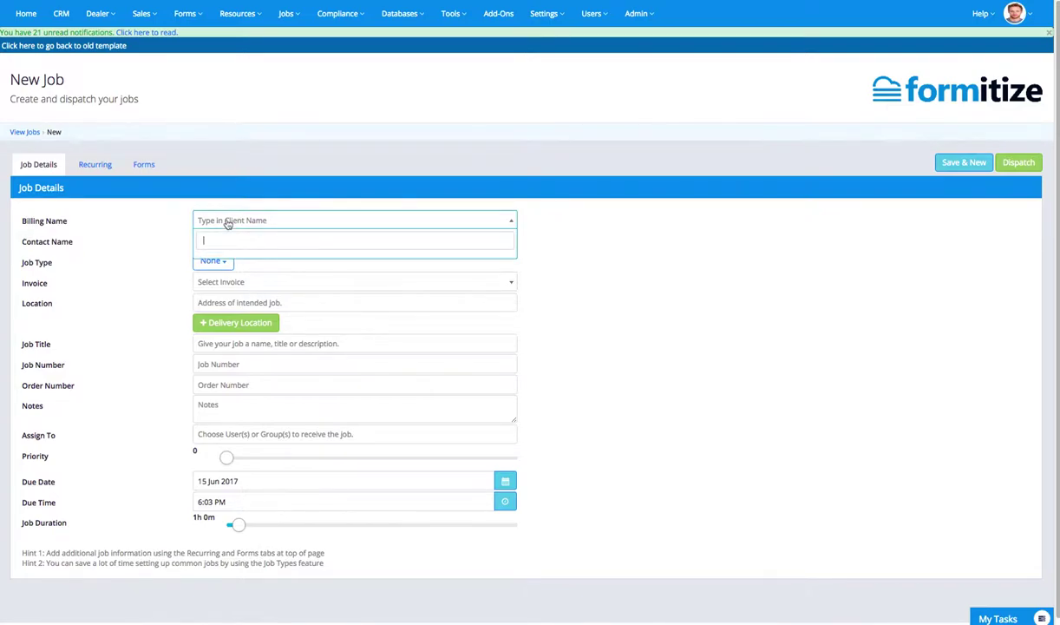
text(ABC)
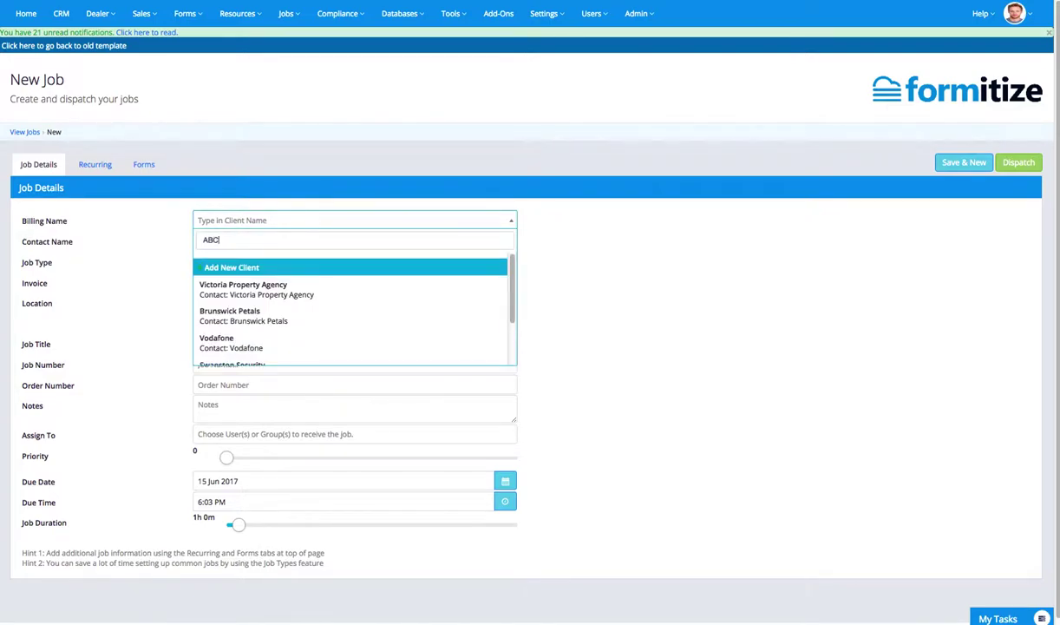
click(241, 304)
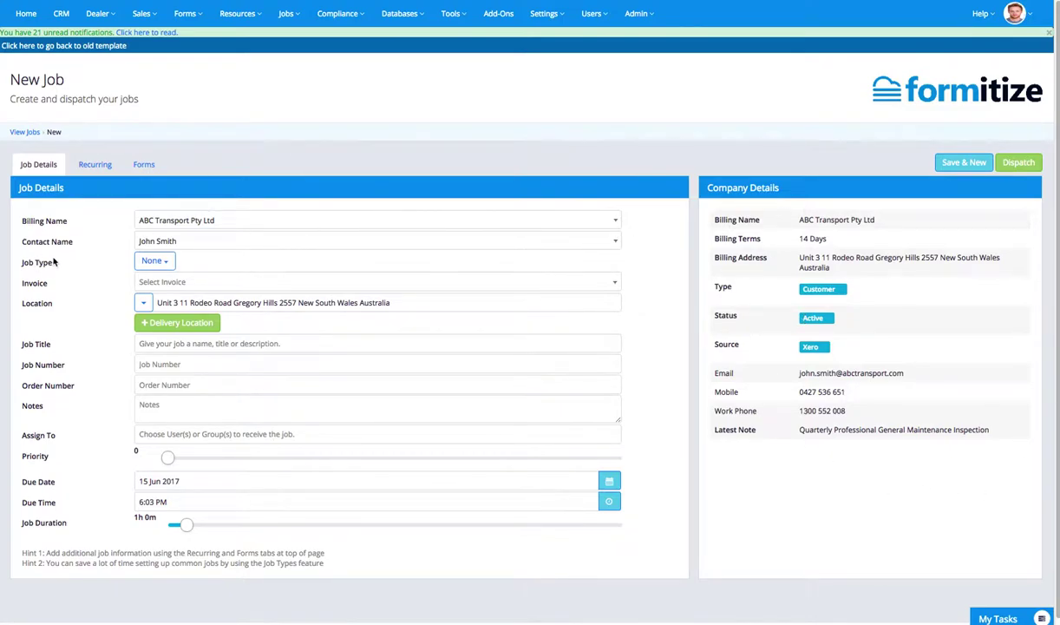
click(155, 261)
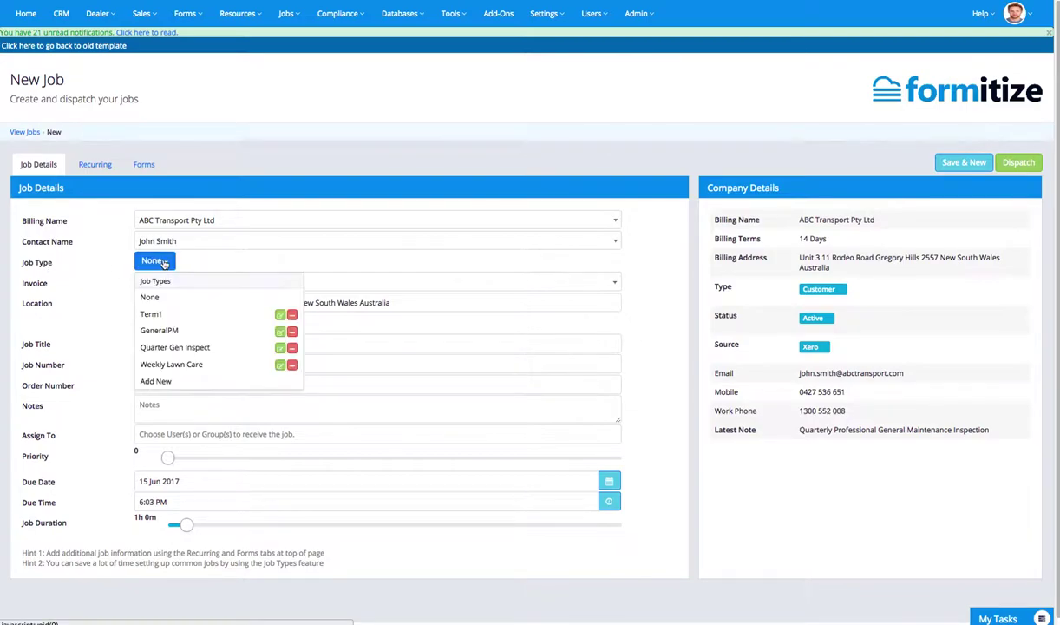
click(175, 347)
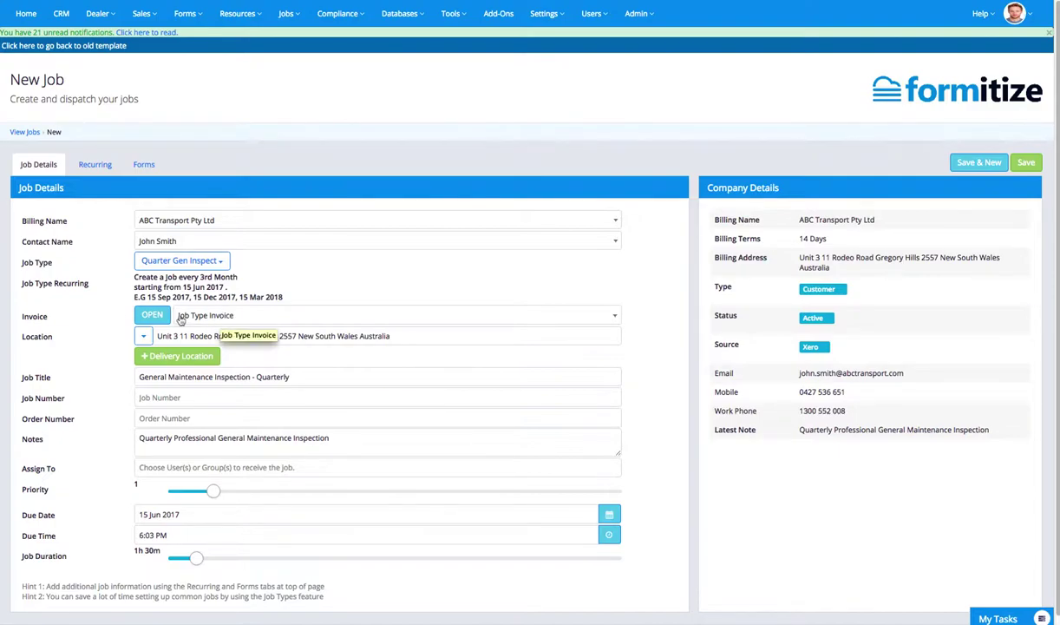
Try a unit amount of 550.00 for the Quarterly Inspection Fee in the job's invoice, closing it without saving
click(152, 315)
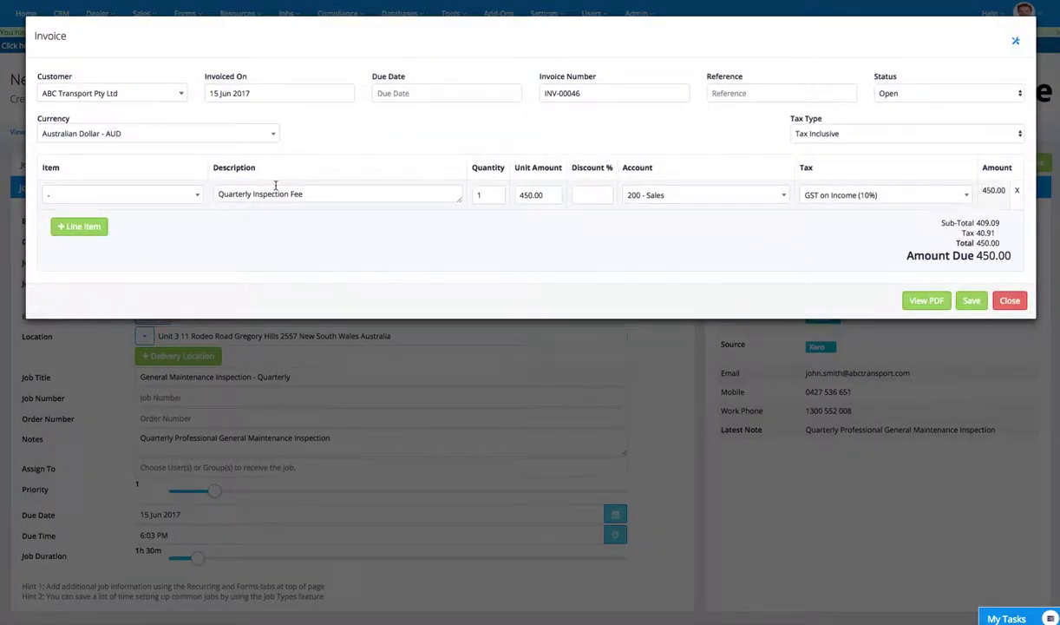
click(526, 195)
key(BackSpace)
text(5)
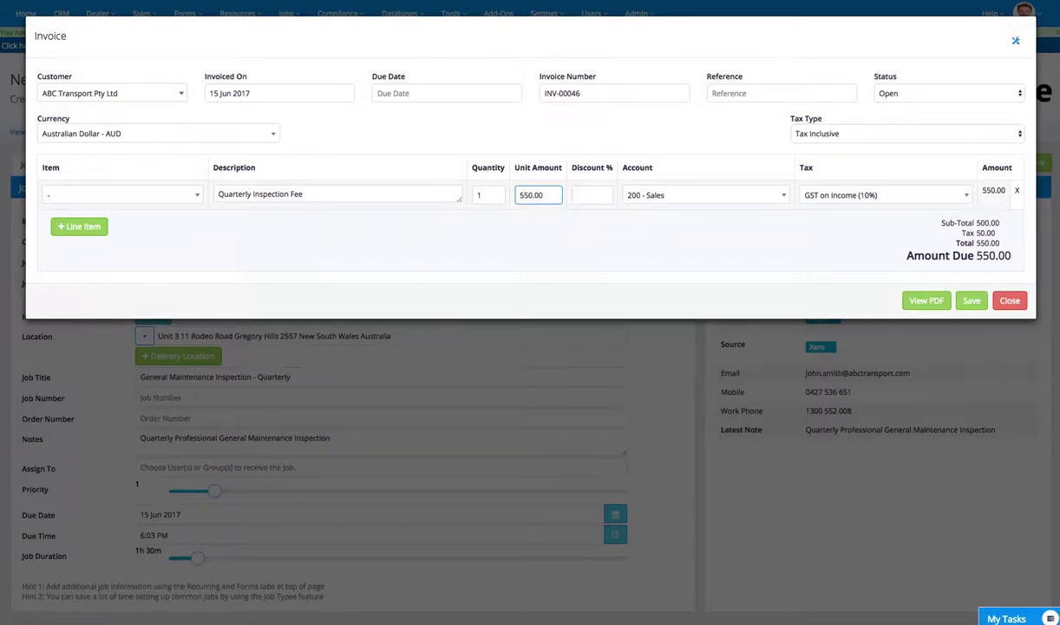
click(548, 234)
click(1009, 300)
click(642, 72)
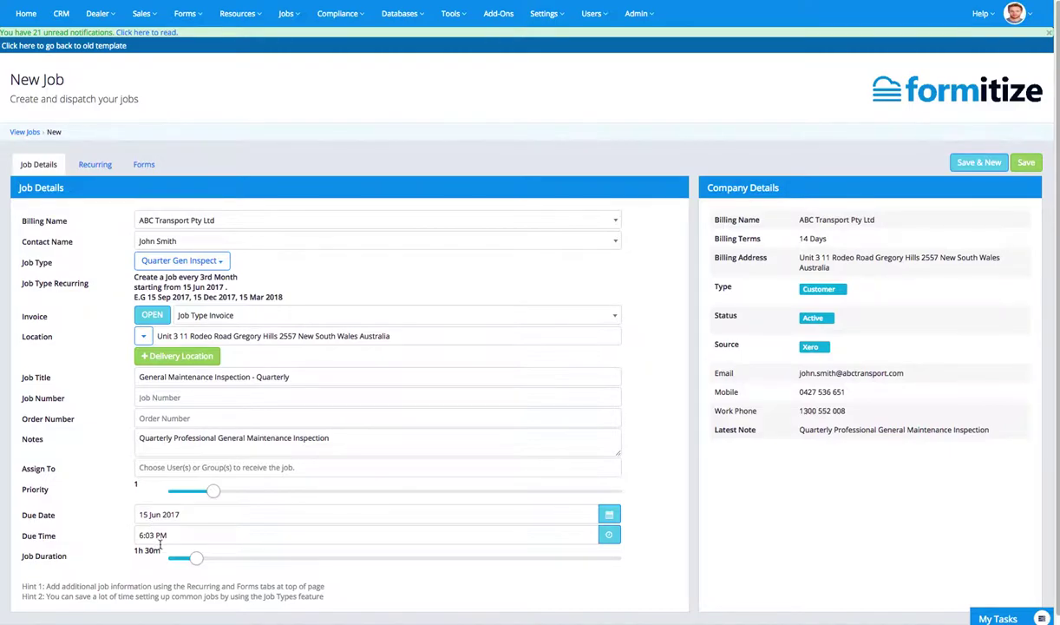
Review the new job's recurring settings and attached forms, returning to its job details
click(96, 165)
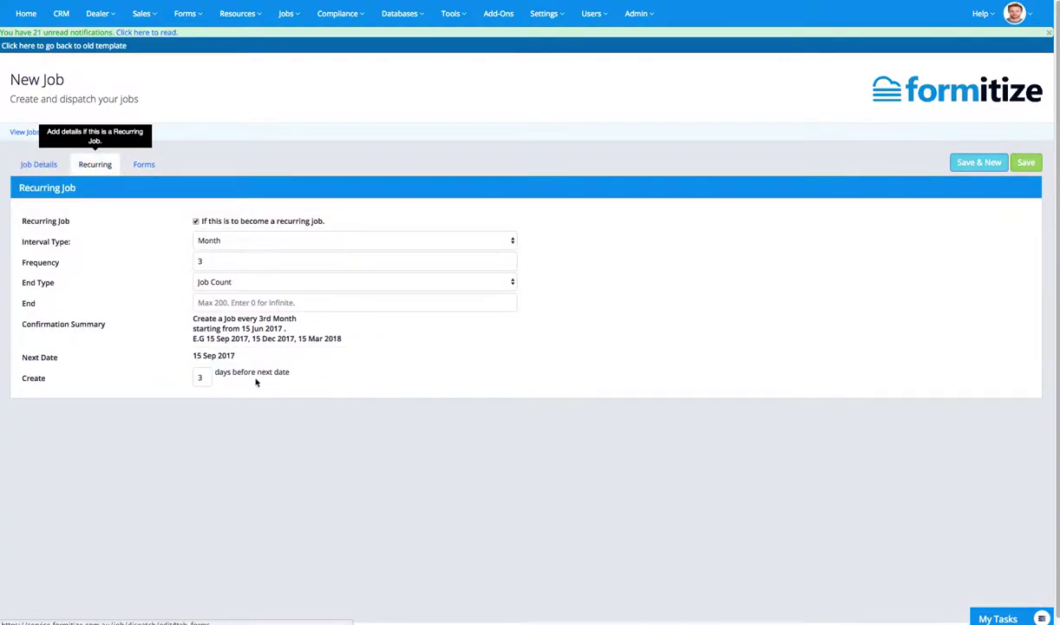
click(146, 165)
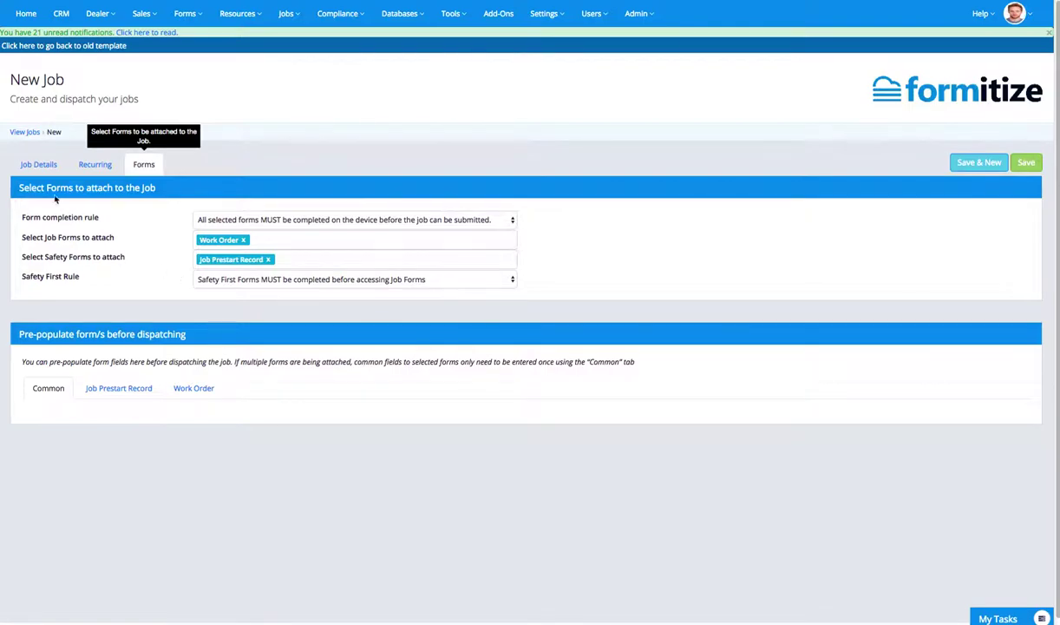
click(36, 163)
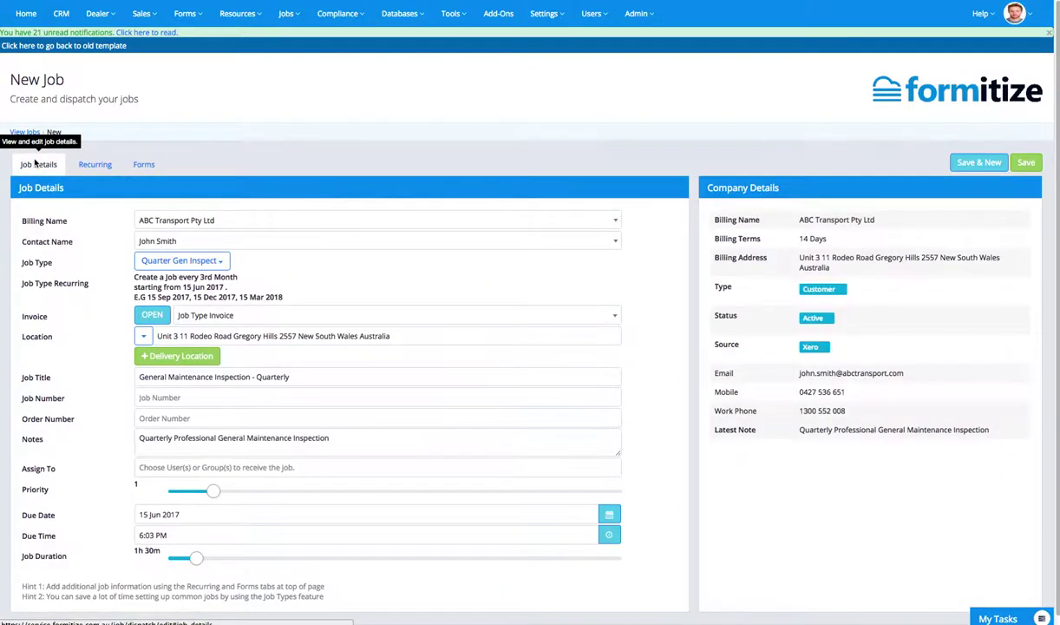
Assign the job to the first individual user available and dispatch it
click(178, 463)
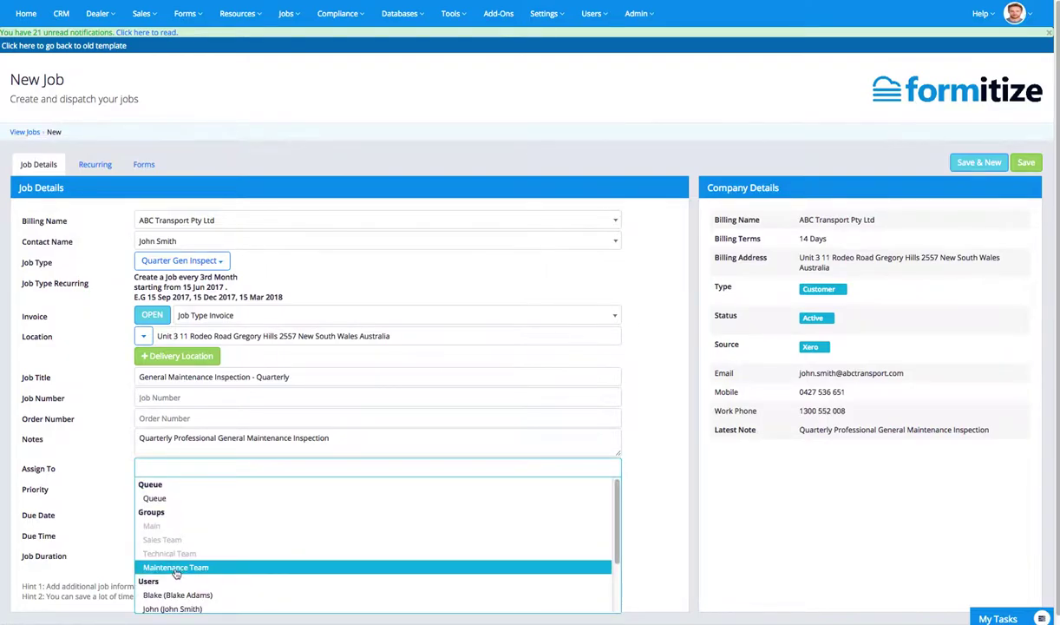
click(159, 595)
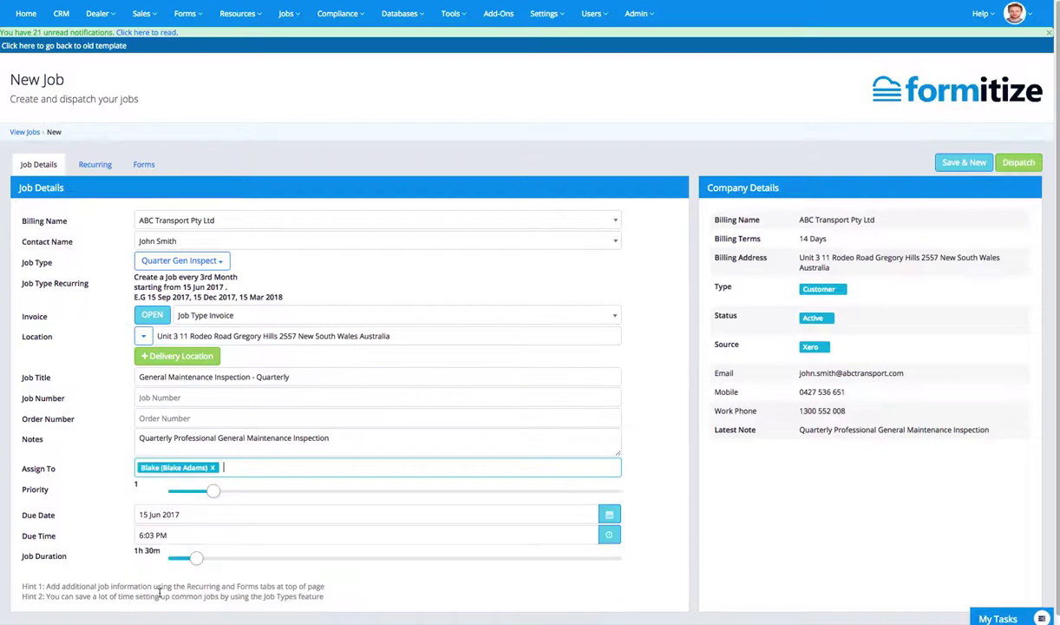
click(1017, 163)
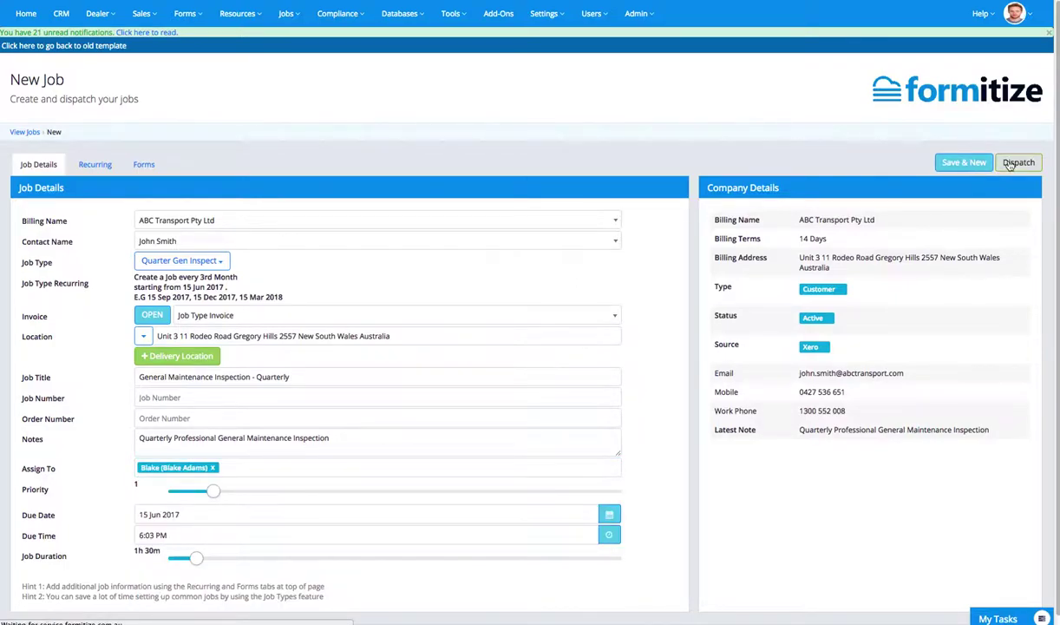